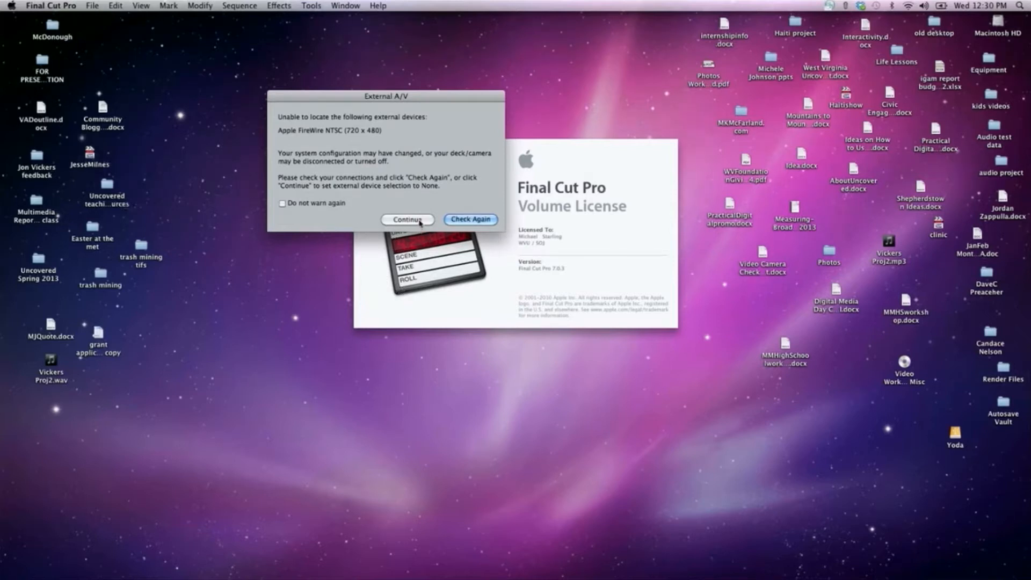
Dismiss the missing external device warning and set the first scratch disk to the Yoda drive in System Settings
{"action": "left_click", "coordinate": [408, 220]}
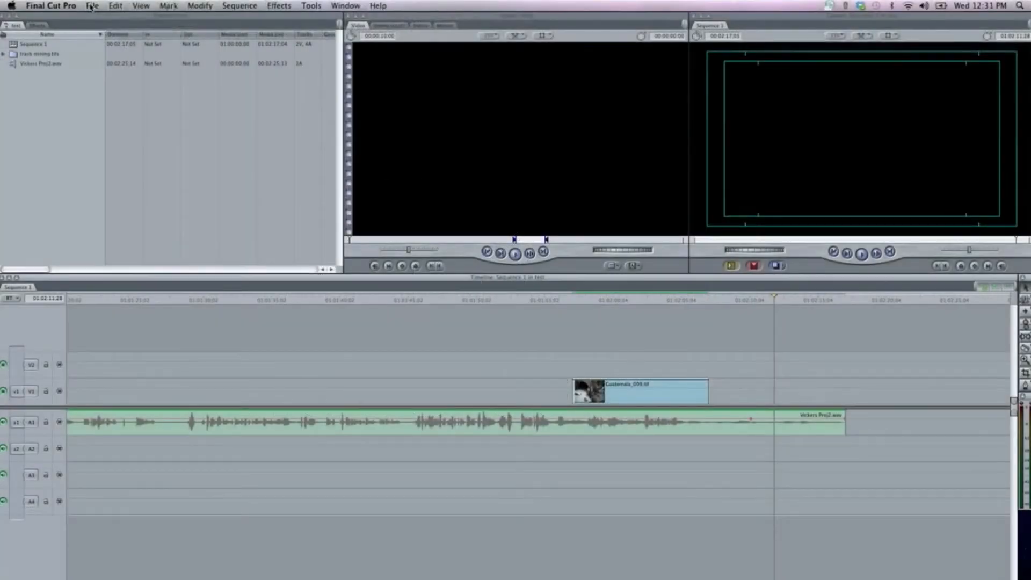
{"action": "left_click", "coordinate": [63, 6]}
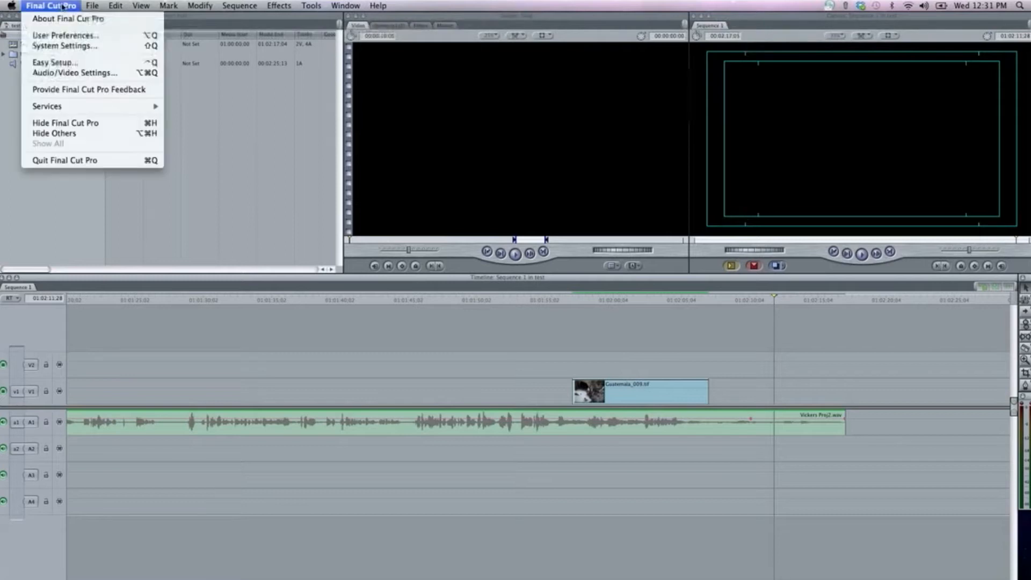
{"action": "left_click", "coordinate": [68, 47]}
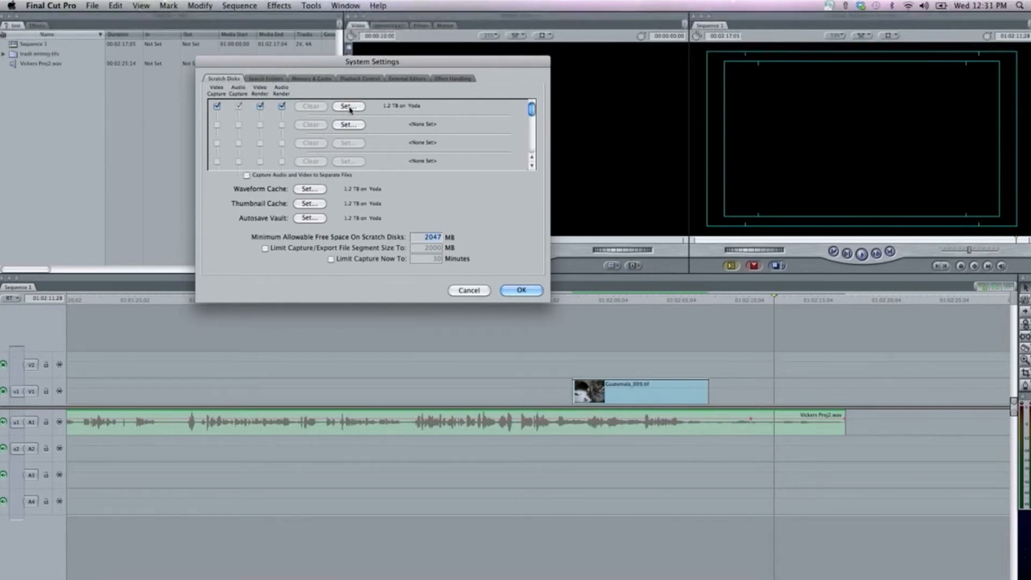
{"action": "left_click", "coordinate": [348, 107]}
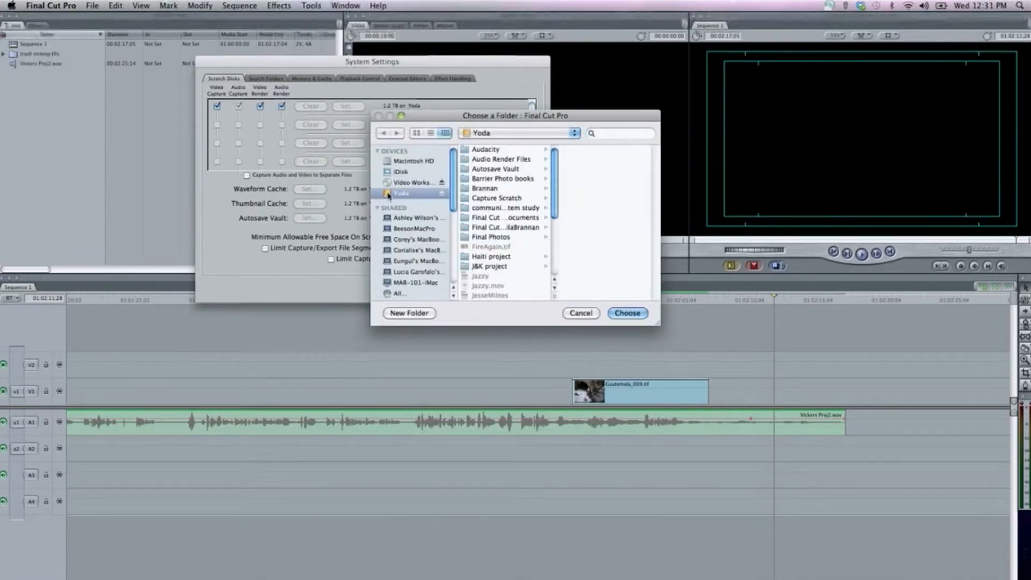
{"action": "left_click", "coordinate": [625, 313]}
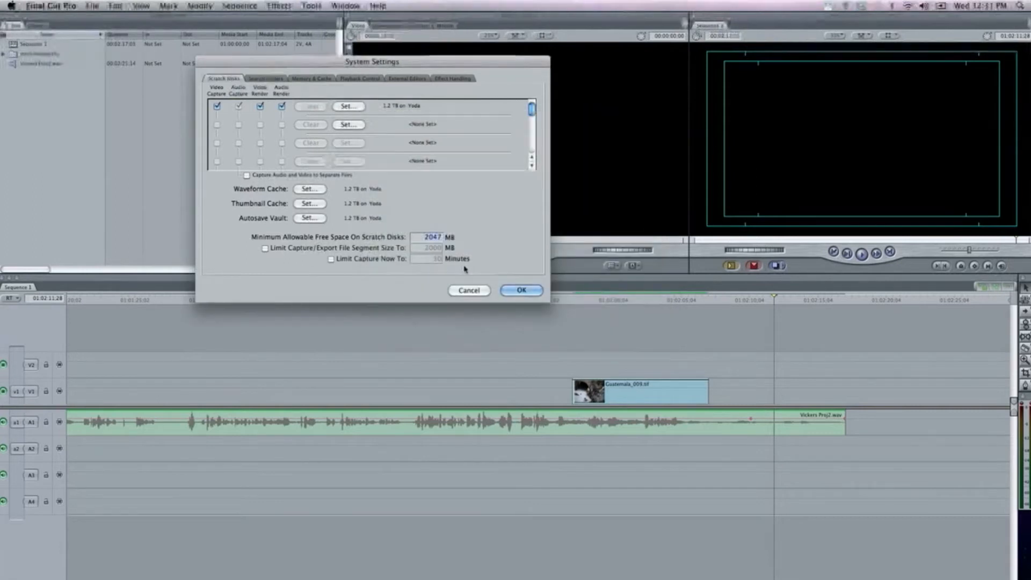
Set the waveform cache location to the Yoda drive and accept the system settings
{"action": "left_click", "coordinate": [315, 191]}
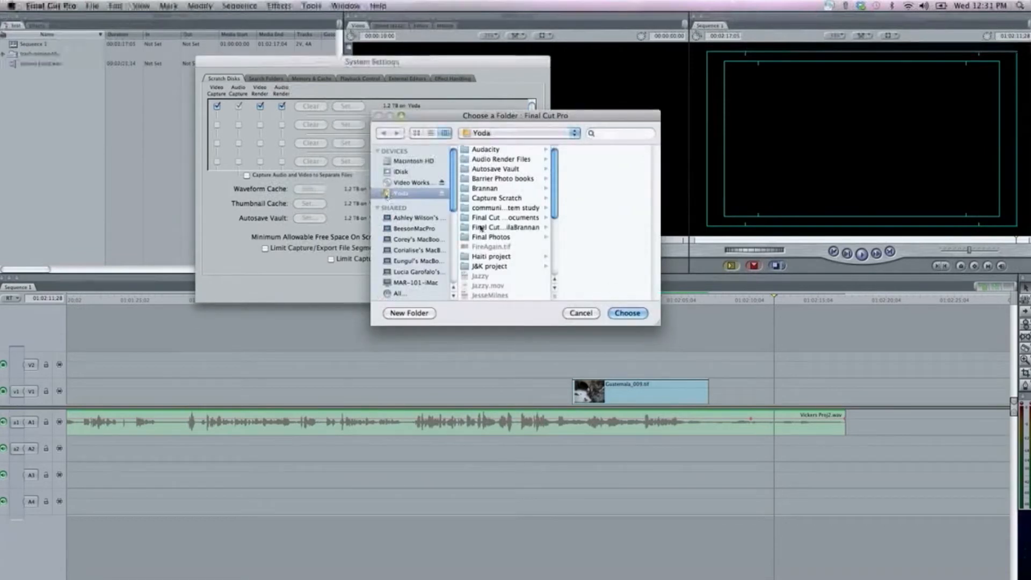
{"action": "left_click", "coordinate": [631, 314]}
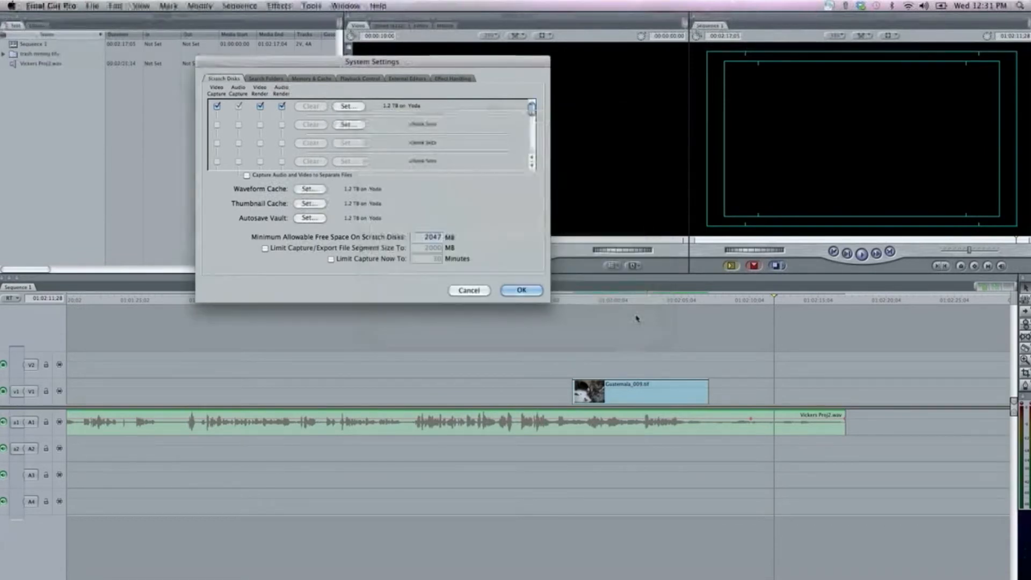
{"action": "left_click", "coordinate": [521, 290]}
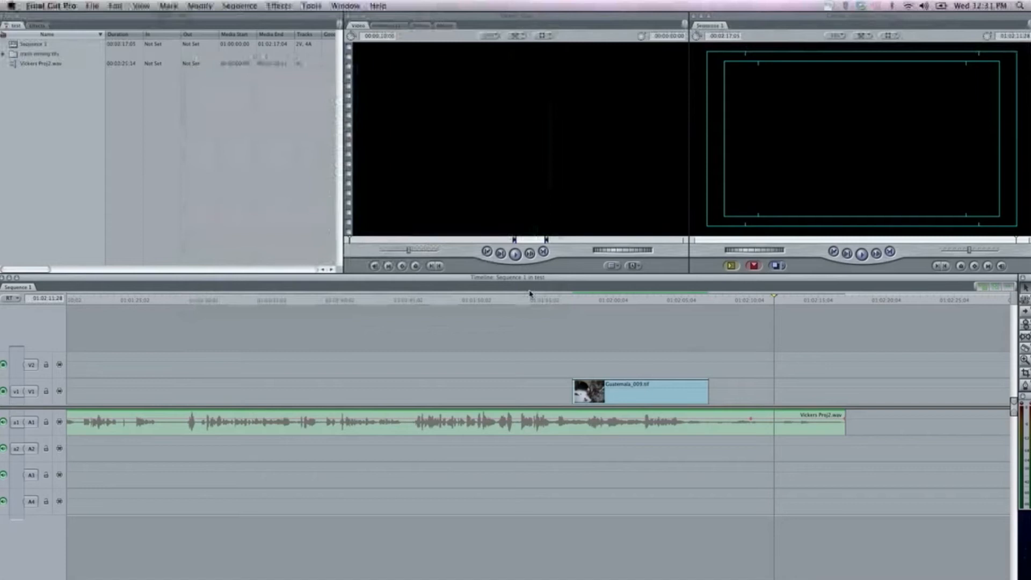
Create a new project and set the device control preset to HDV FireWire in the Audio/Video Settings
{"action": "left_click", "coordinate": [92, 6]}
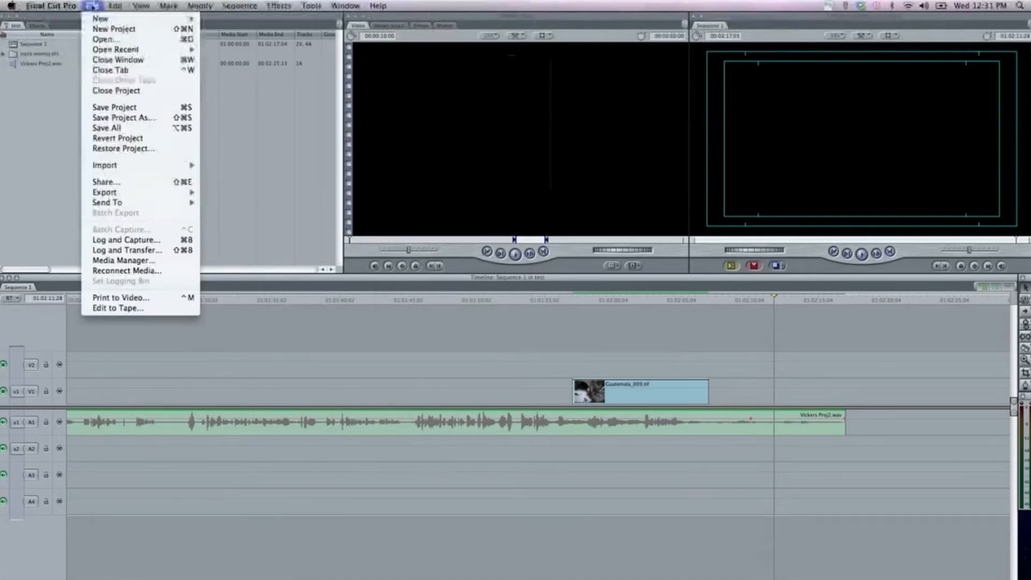
{"action": "left_click", "coordinate": [101, 29]}
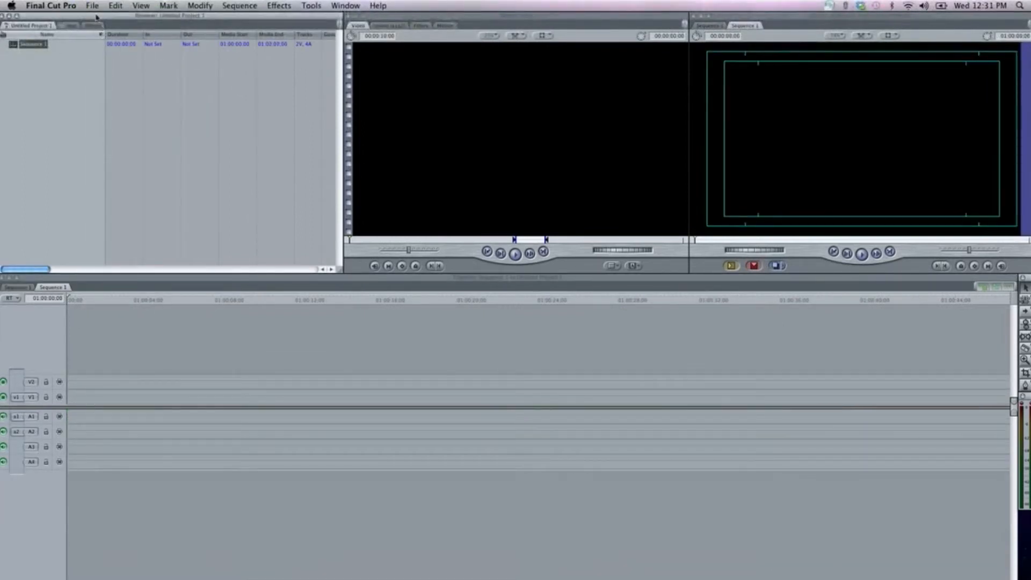
{"action": "left_click", "coordinate": [40, 6]}
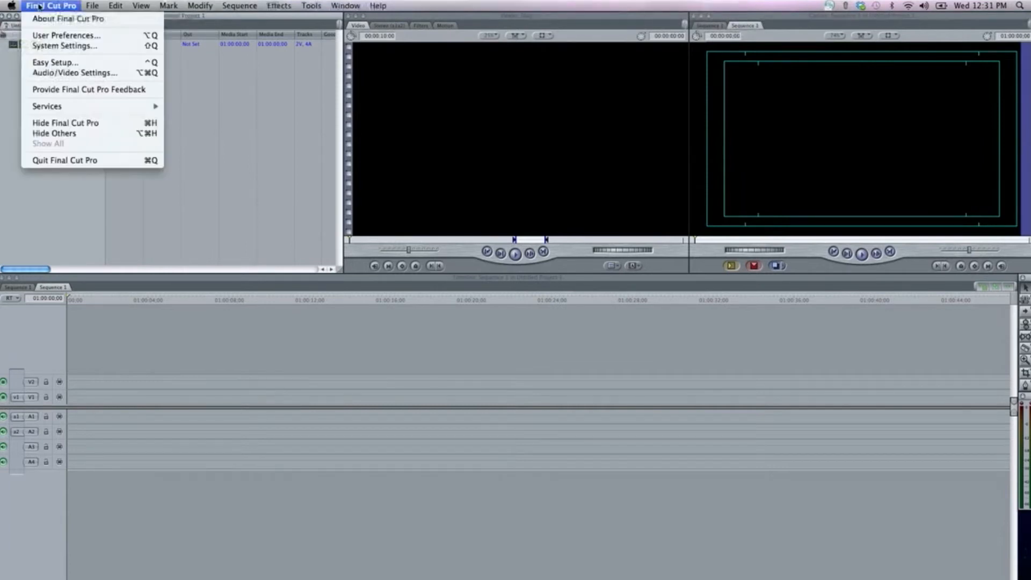
{"action": "left_click", "coordinate": [54, 78]}
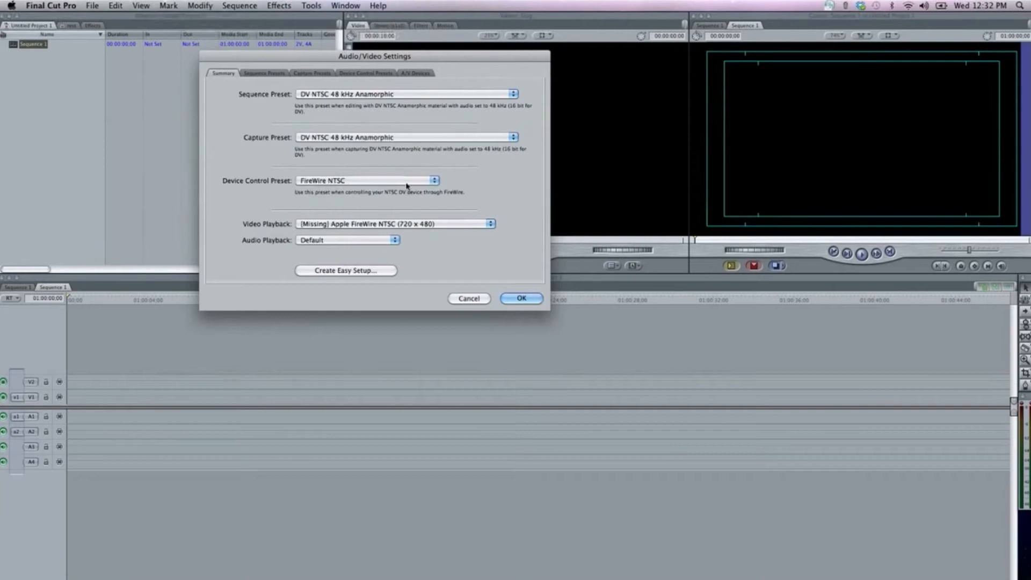
{"action": "left_click", "coordinate": [433, 182]}
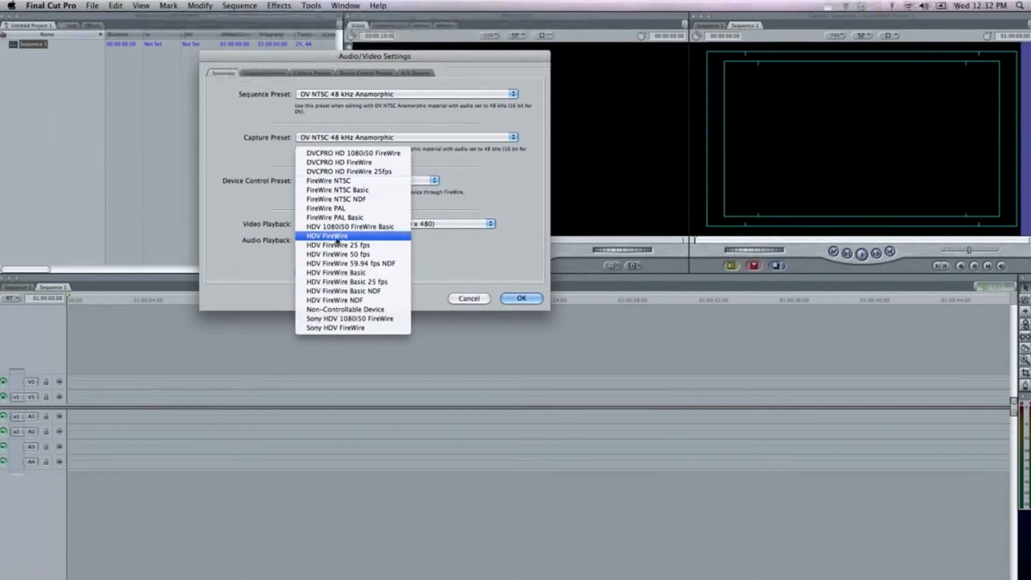
{"action": "left_click", "coordinate": [337, 238]}
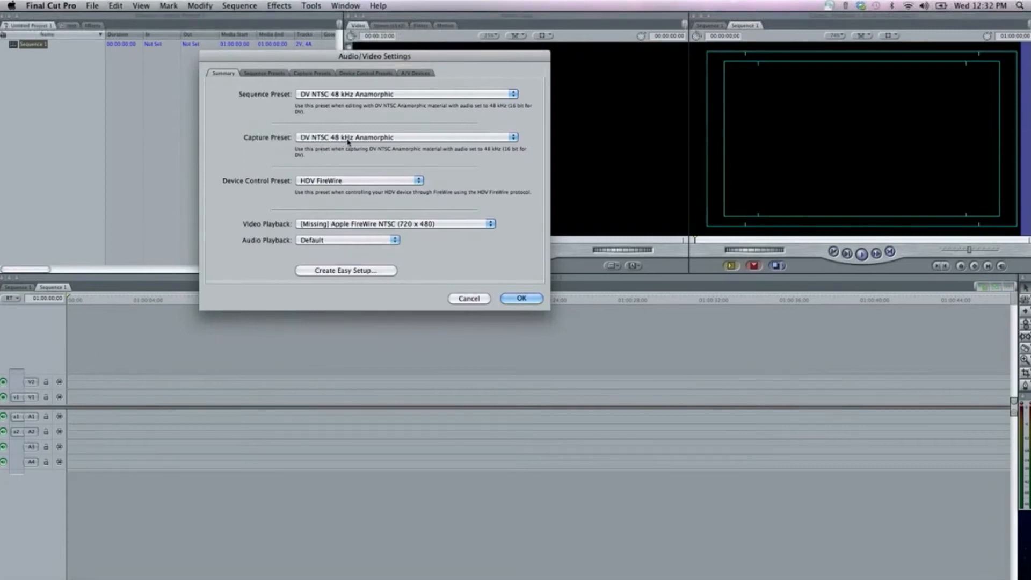
Try DV NTSC 48 kHz and DV NTSC 48 kHz Anamorphic as the capture preset
{"action": "left_click", "coordinate": [511, 139]}
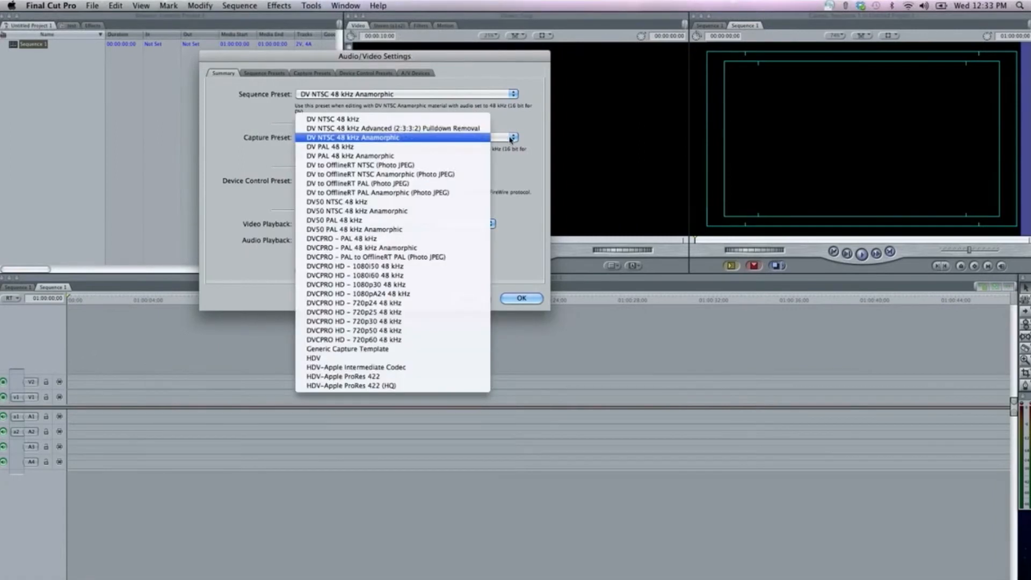
{"action": "left_click", "coordinate": [467, 121]}
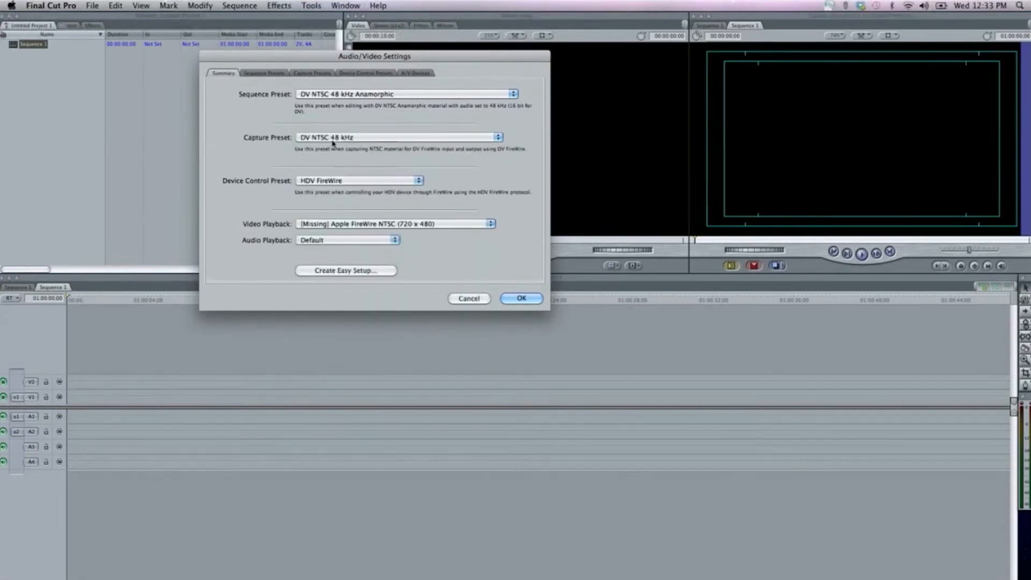
{"action": "left_click", "coordinate": [500, 139]}
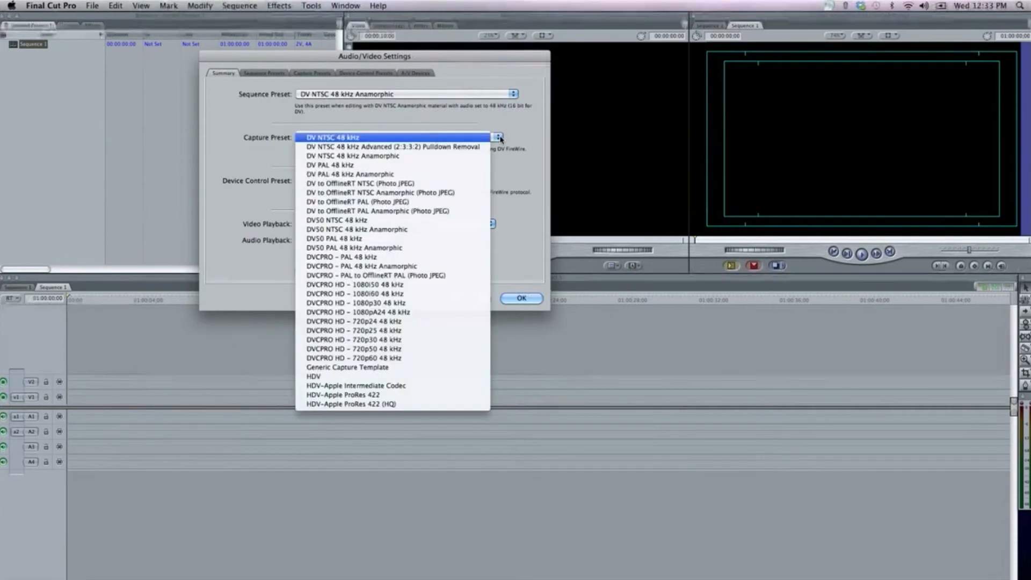
{"action": "left_click", "coordinate": [435, 161]}
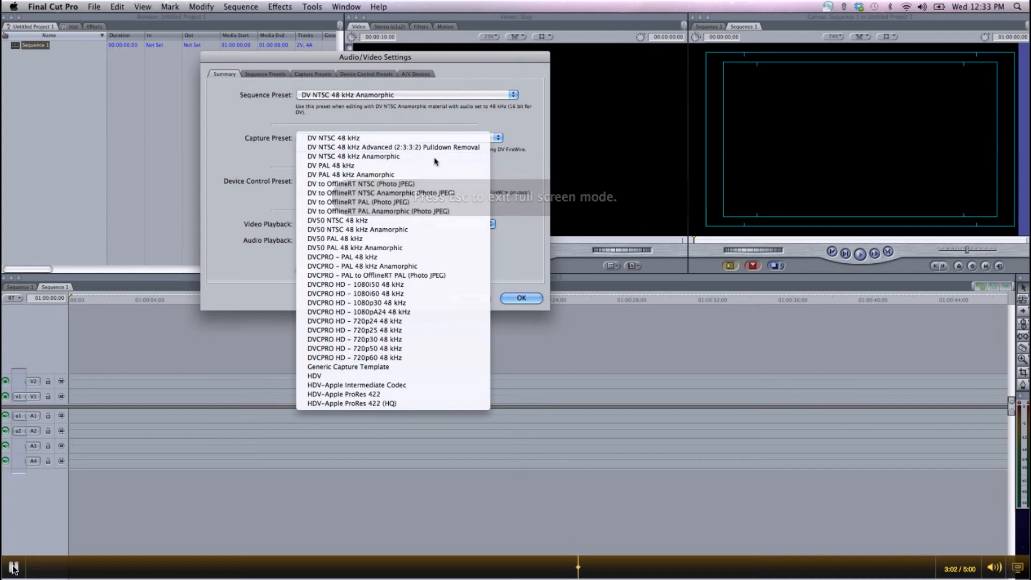
Set the capture preset to HDV and the sequence preset to HDV - 1080p30, and accept the settings
{"action": "left_click", "coordinate": [498, 139]}
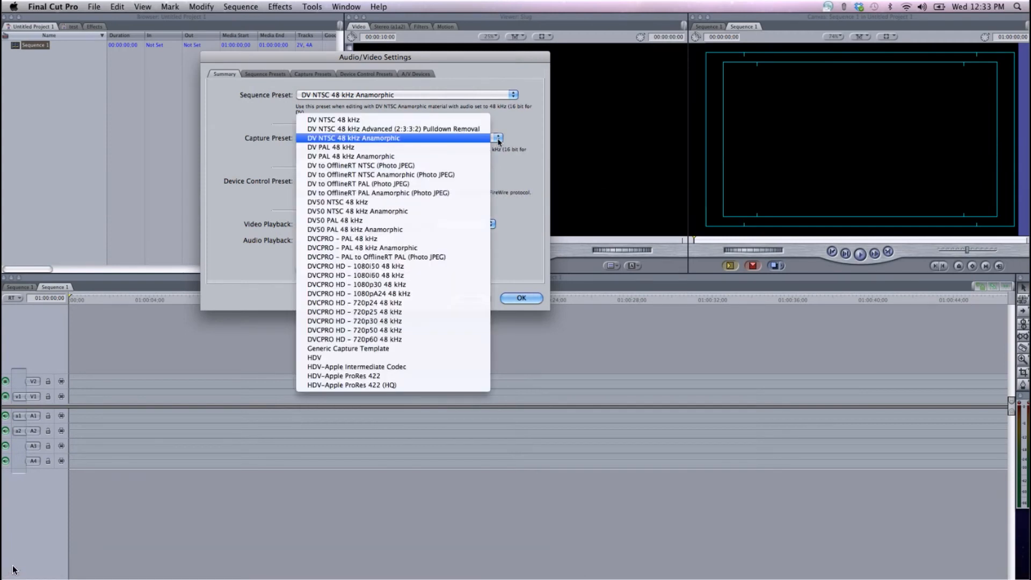
{"action": "left_click", "coordinate": [454, 357]}
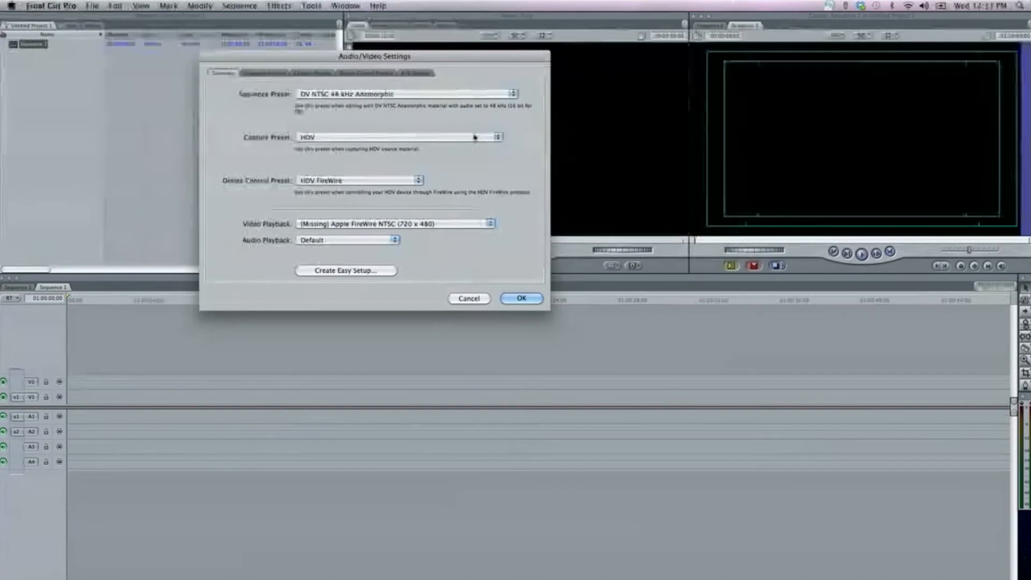
{"action": "left_click", "coordinate": [513, 94]}
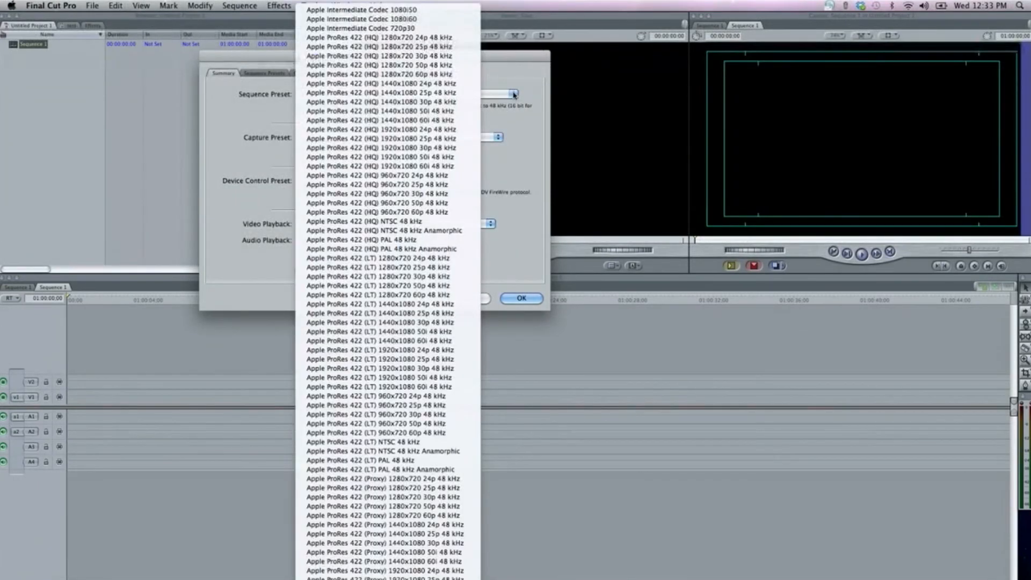
{"action": "scroll", "coordinate": [435, 416], "scroll_direction": "down", "scroll_amount": 6}
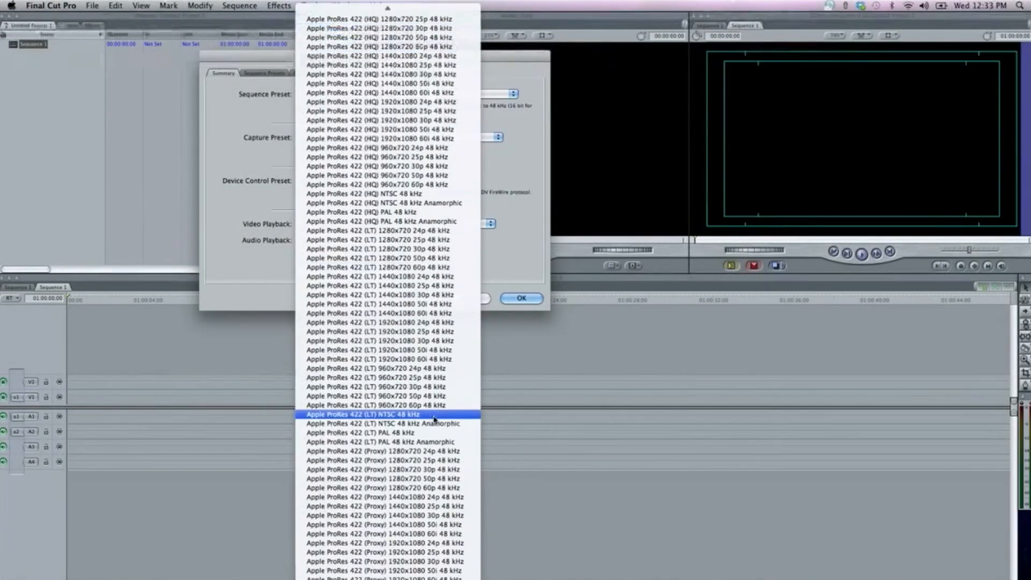
{"action": "scroll", "coordinate": [435, 417], "scroll_direction": "down", "scroll_amount": 10}
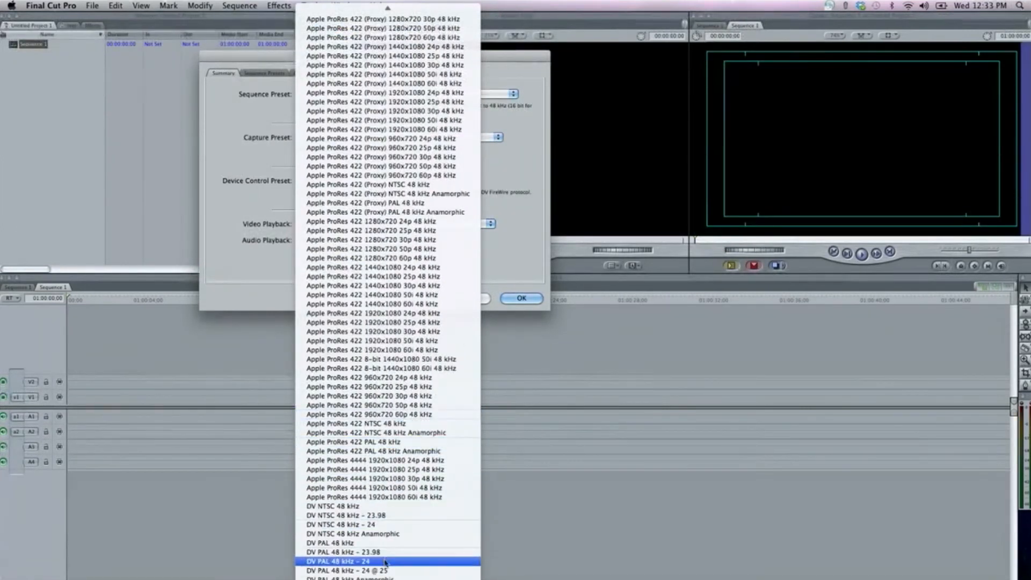
{"action": "scroll", "coordinate": [388, 293], "scroll_direction": "down", "scroll_amount": 6}
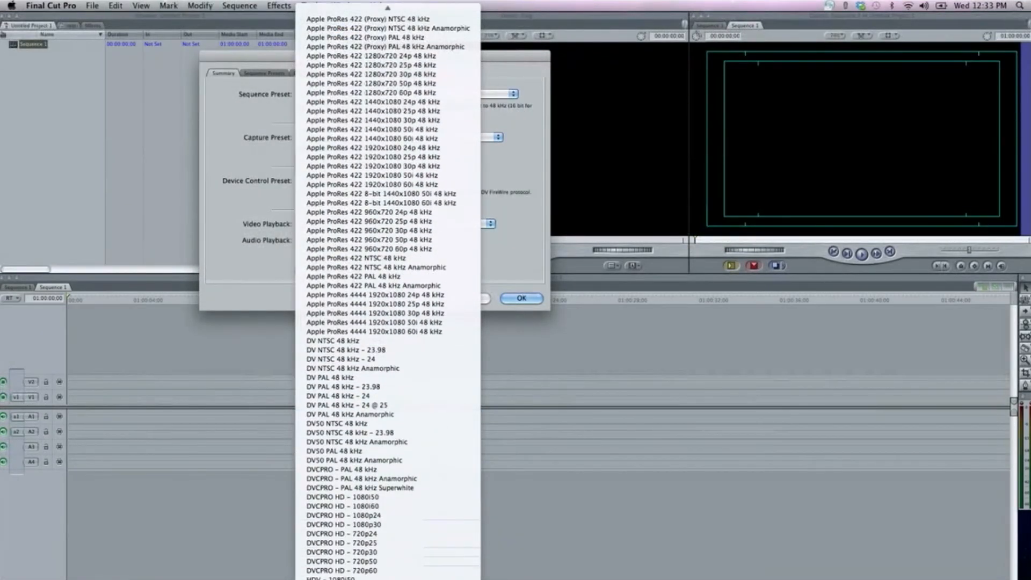
{"action": "scroll", "coordinate": [383, 483], "scroll_direction": "down", "scroll_amount": 3}
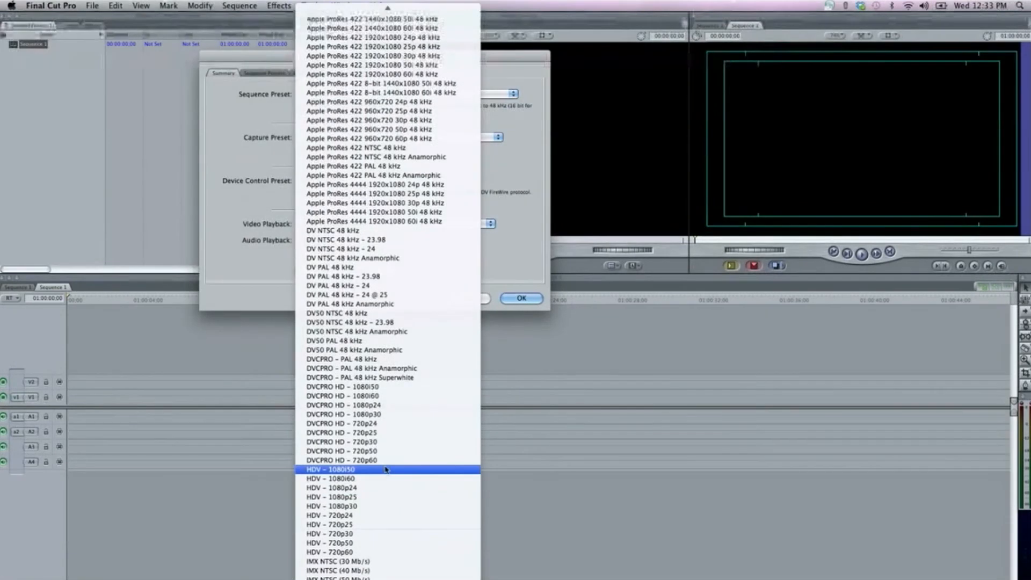
{"action": "left_click", "coordinate": [355, 506]}
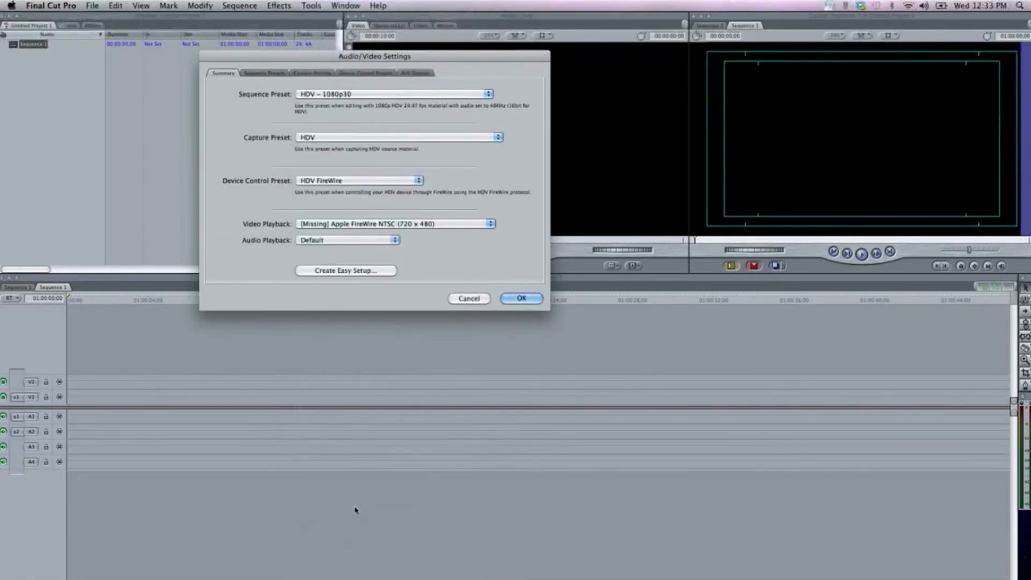
{"action": "left_click", "coordinate": [519, 298]}
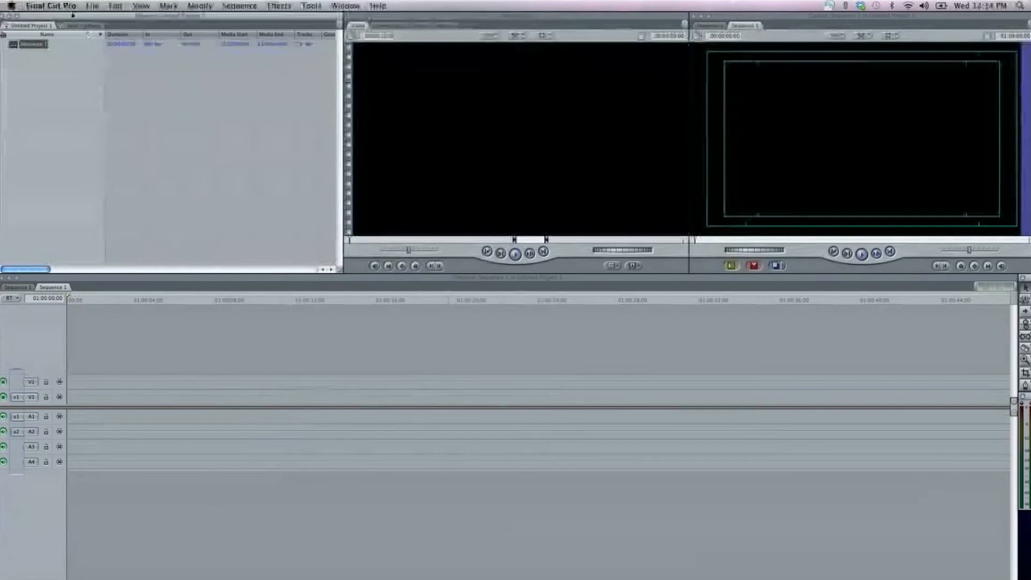
Open Log and Capture, give the clip the description "test", and start an immediate capture from the tape device
{"action": "left_click", "coordinate": [93, 6]}
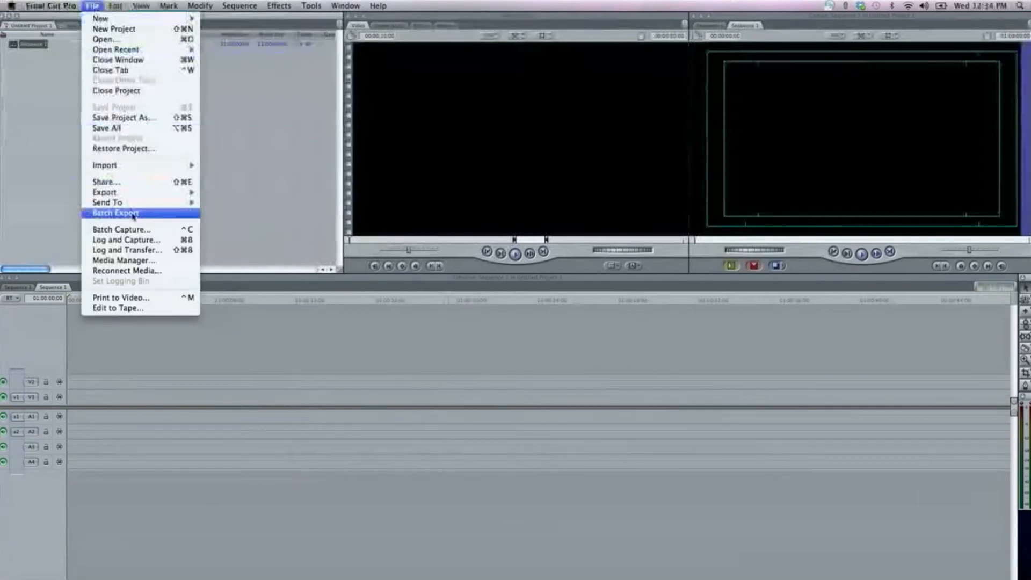
{"action": "left_click", "coordinate": [136, 242]}
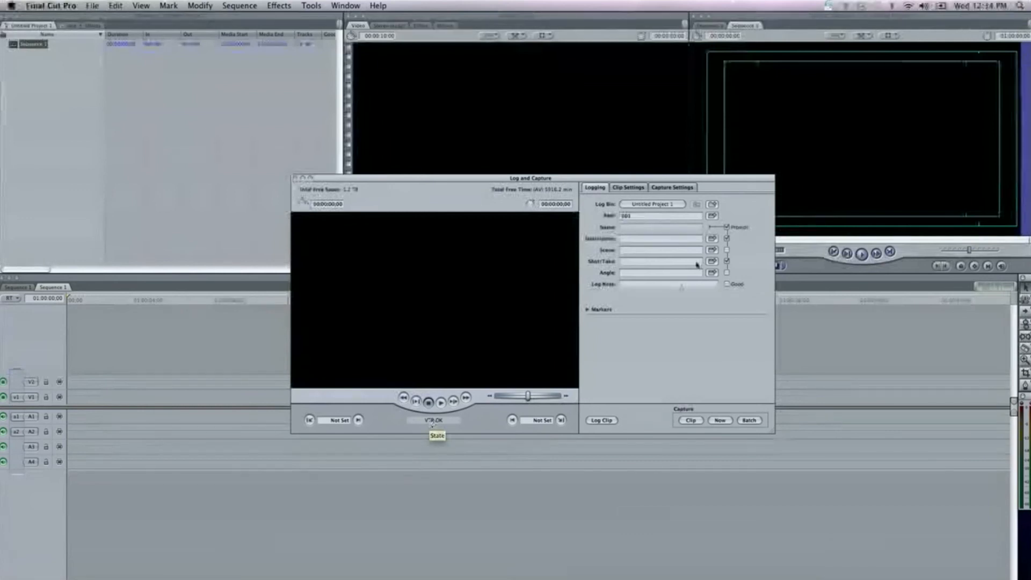
{"action": "left_click", "coordinate": [632, 240]}
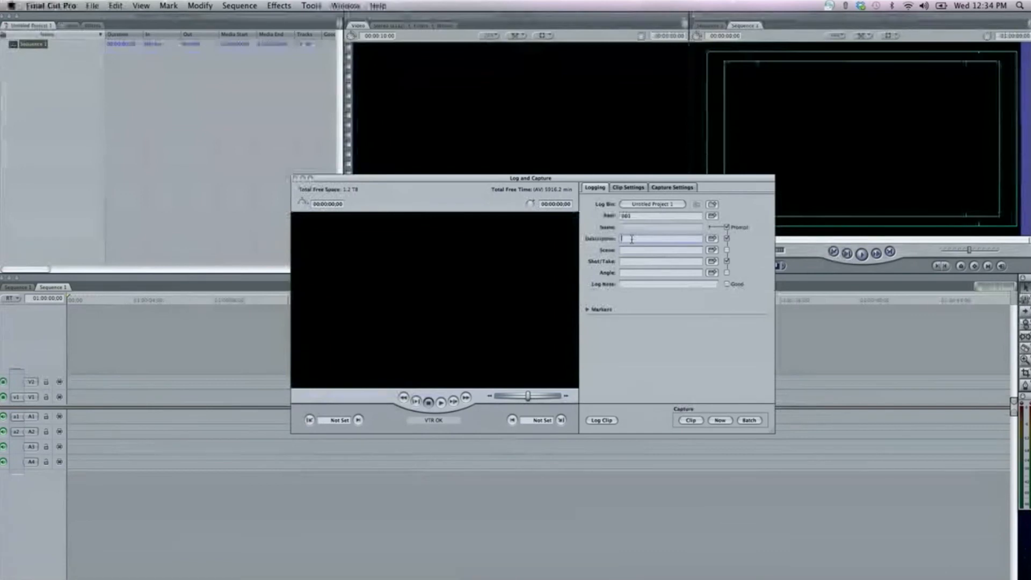
{"action": "type", "text": "test"}
{"action": "left_click", "coordinate": [589, 262]}
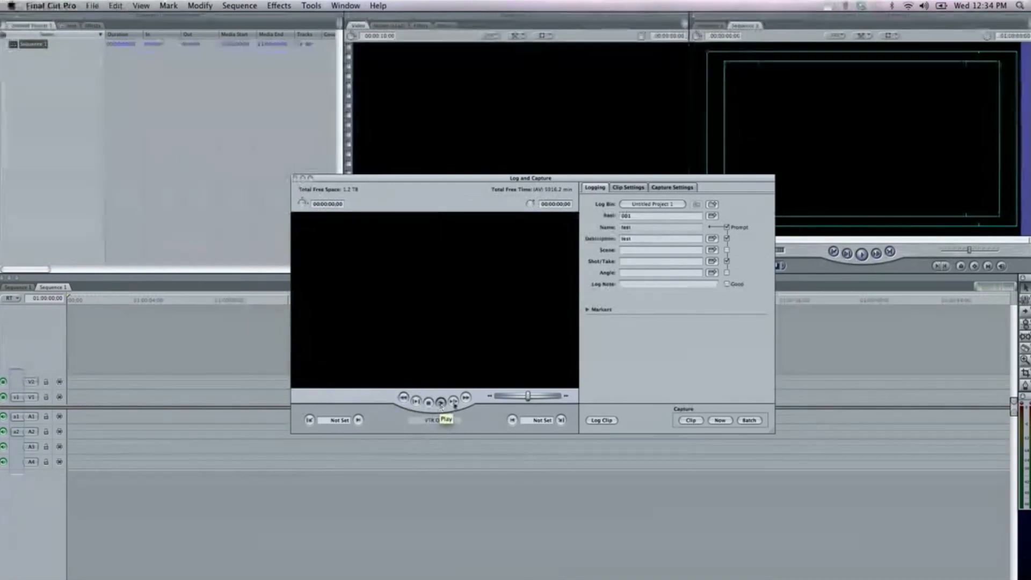
{"action": "left_click", "coordinate": [719, 420]}
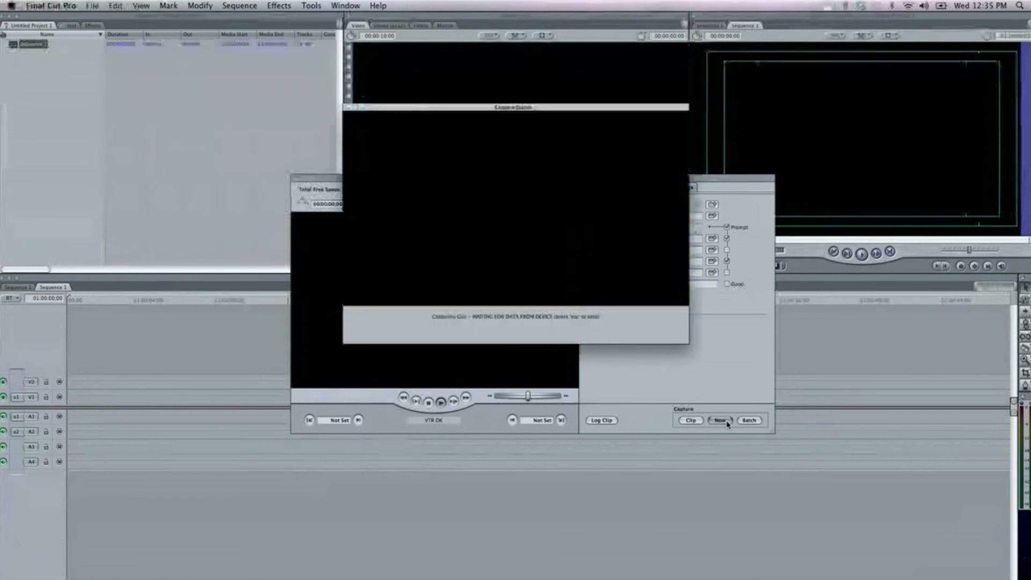